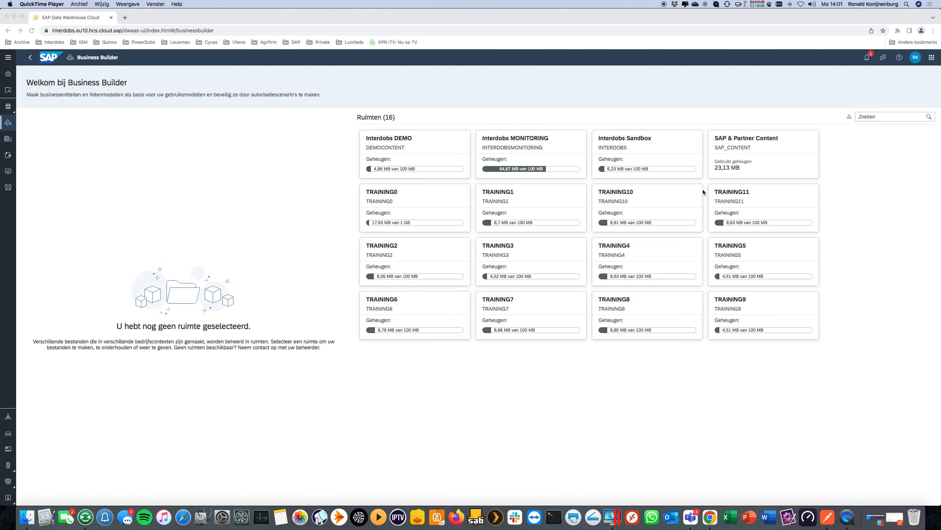
In the SAP & Partner Content space, review the measures and associations of the Interdobs Financial Transactions business entity and close it.
left_click(739, 155)
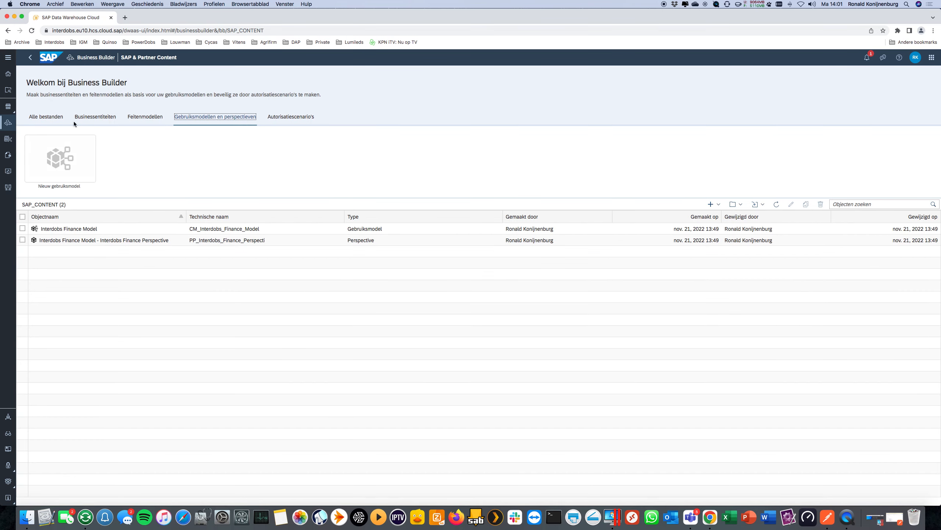
left_click(93, 121)
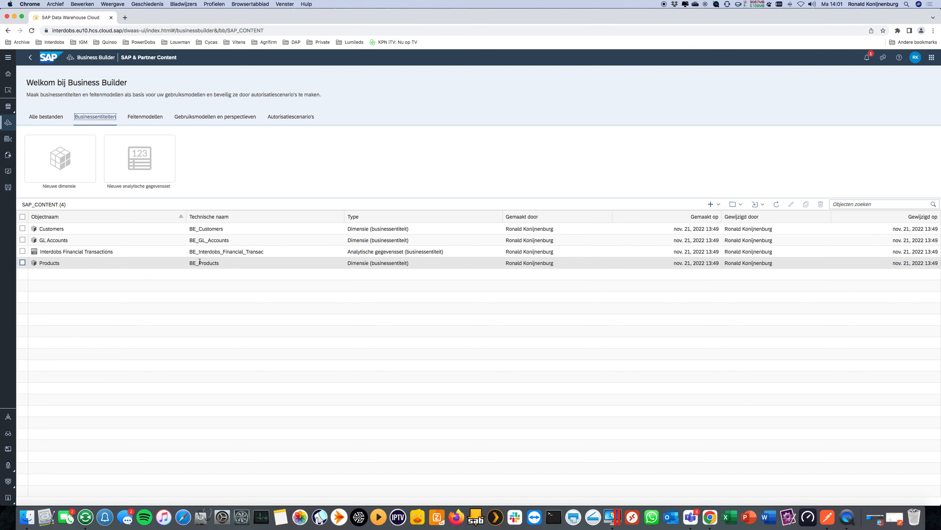
left_click(225, 252)
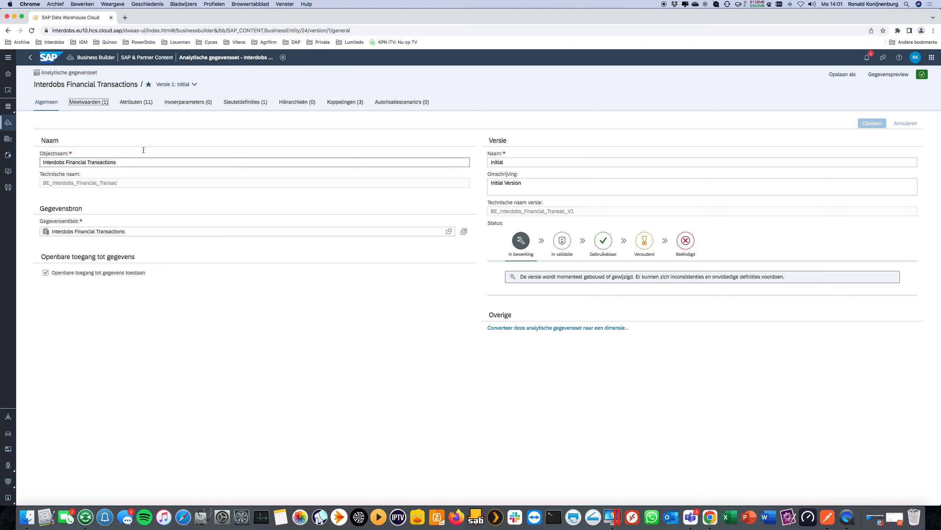
left_click(105, 102)
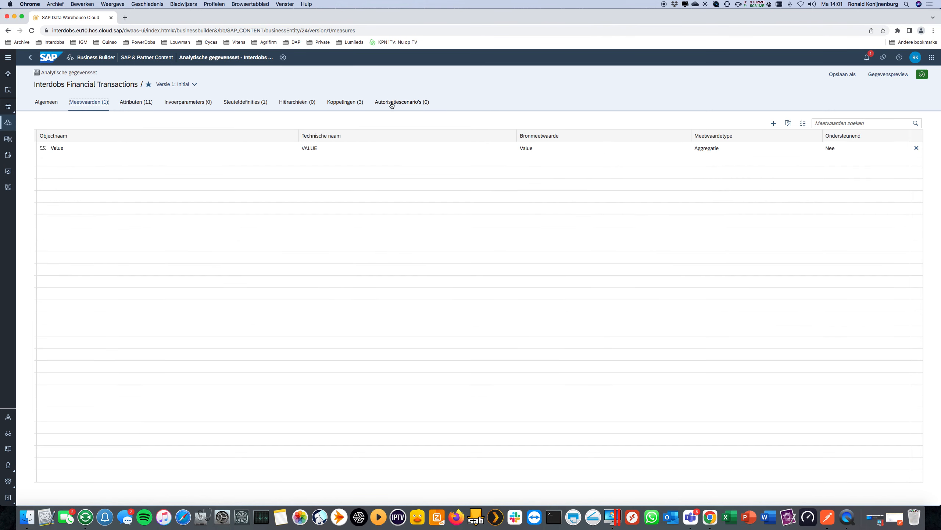
left_click(333, 103)
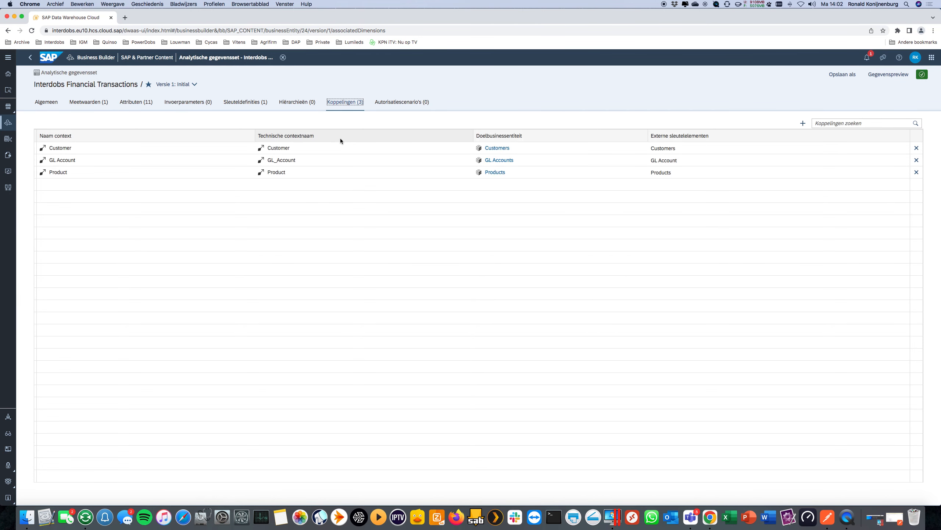
left_click(283, 58)
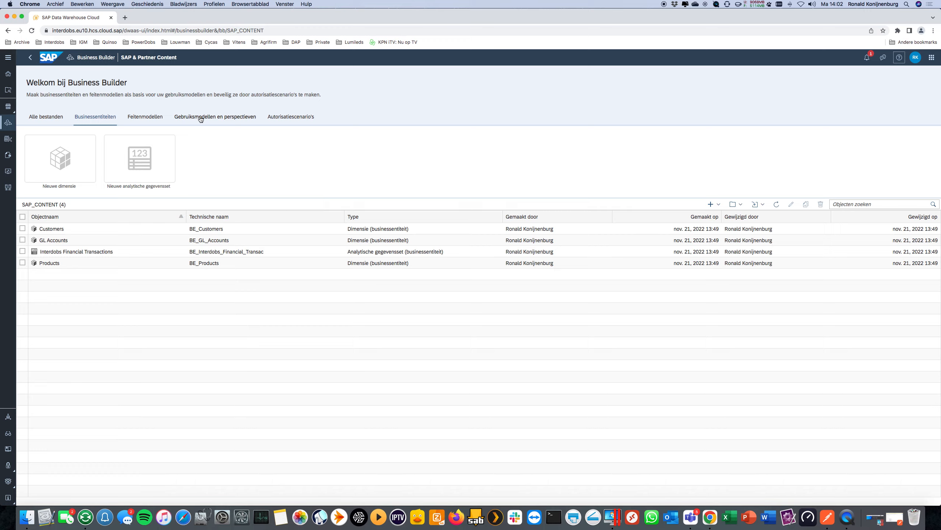
Open the Interdobs Finance Model consumption model and show the data preview of its Interdobs Finance Perspective.
left_click(200, 118)
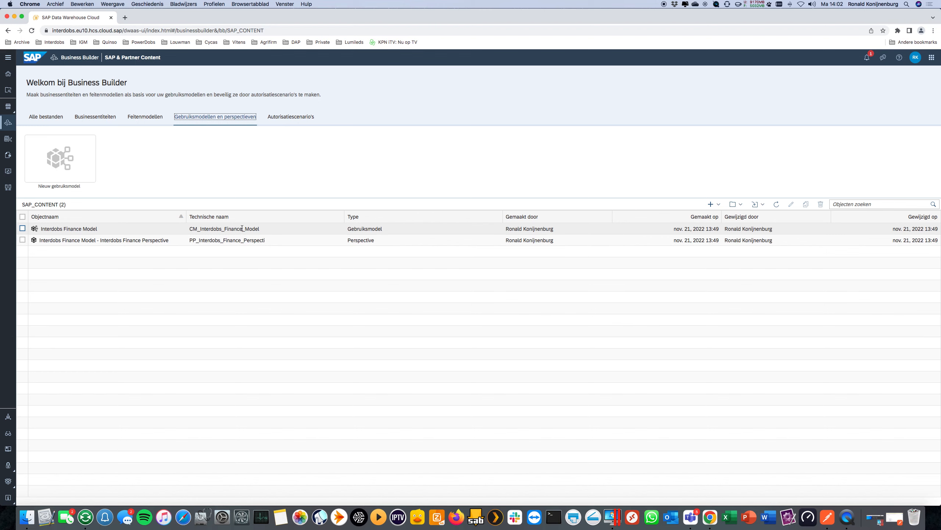
left_click(225, 232)
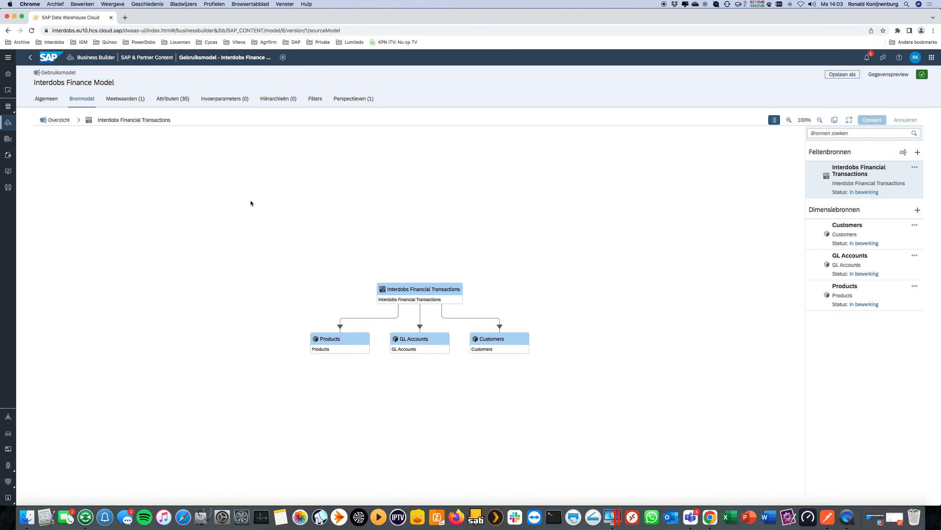
left_click(350, 100)
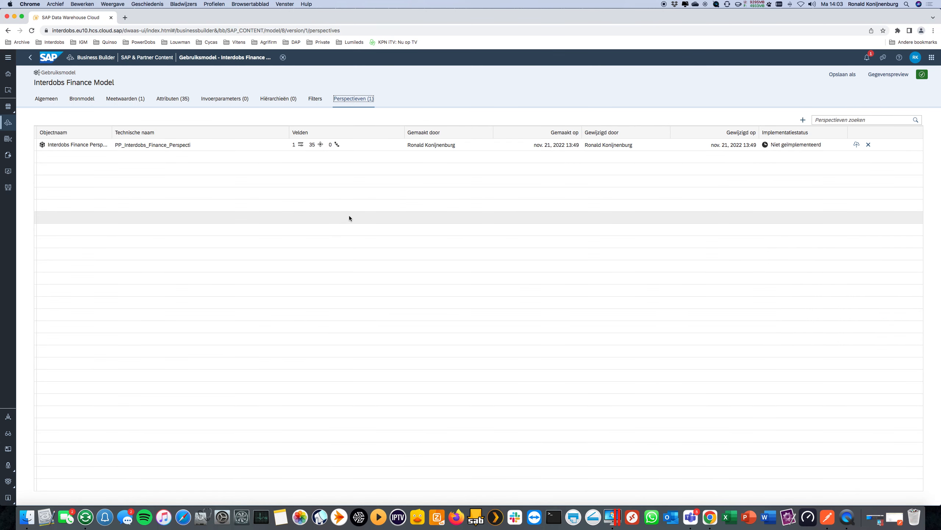
left_click(376, 145)
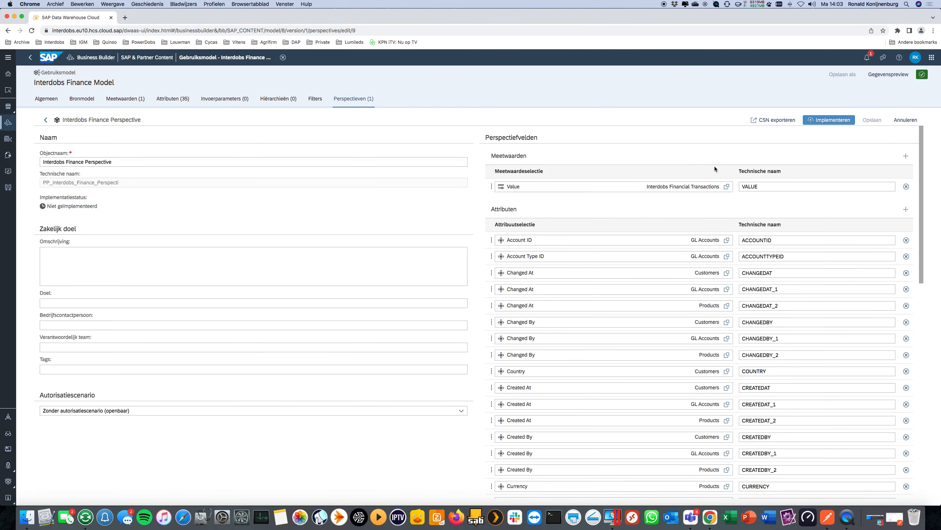
left_click(888, 74)
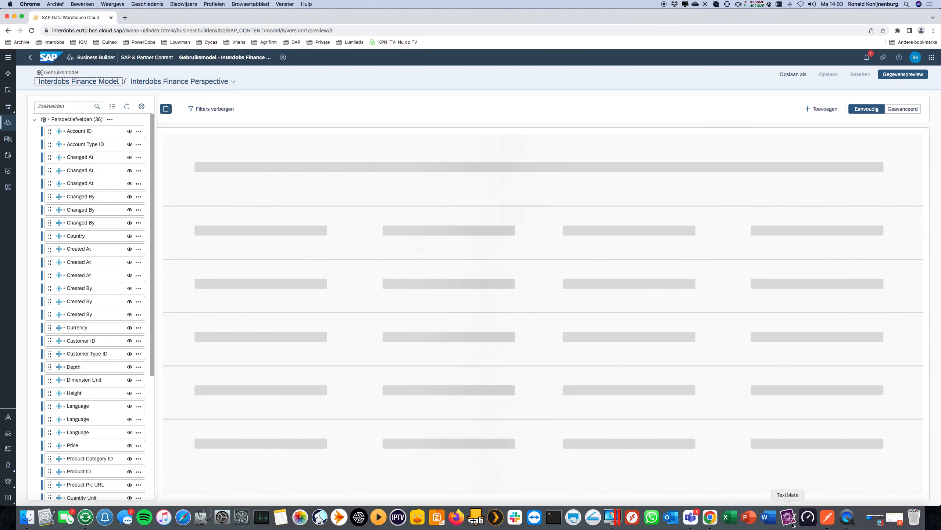
Switch to Postman and examine the GET request's exportData base URL and its SAP_CONTENT space segment.
left_click(827, 517)
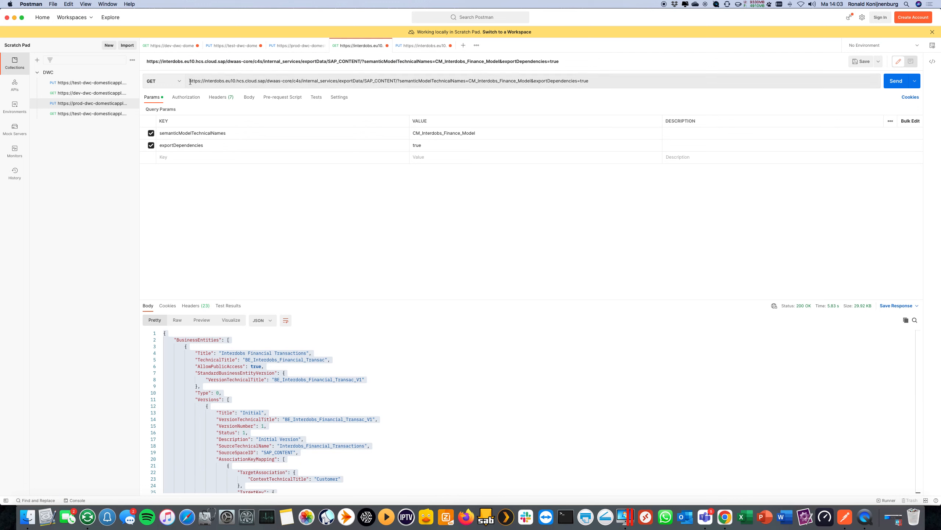
left_click_drag(190, 81, 208, 82)
left_click(209, 82)
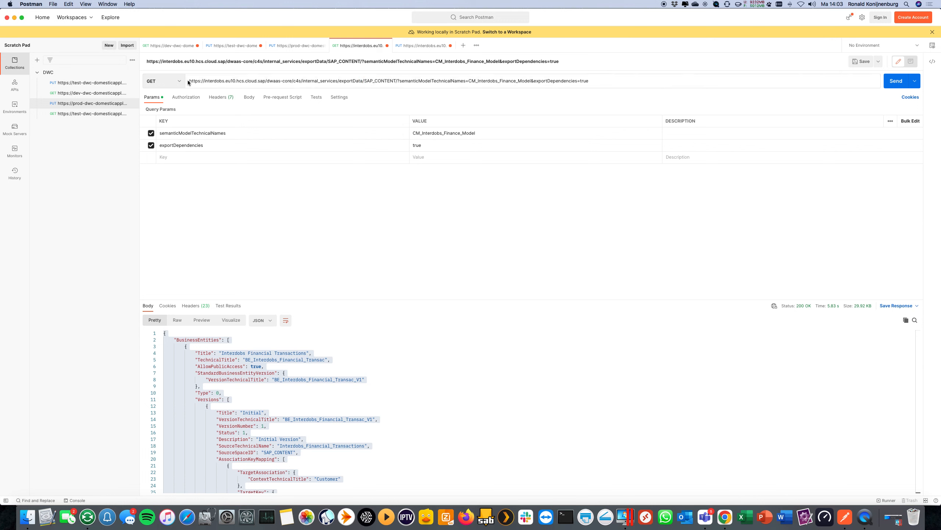
left_click_drag(189, 82, 365, 81)
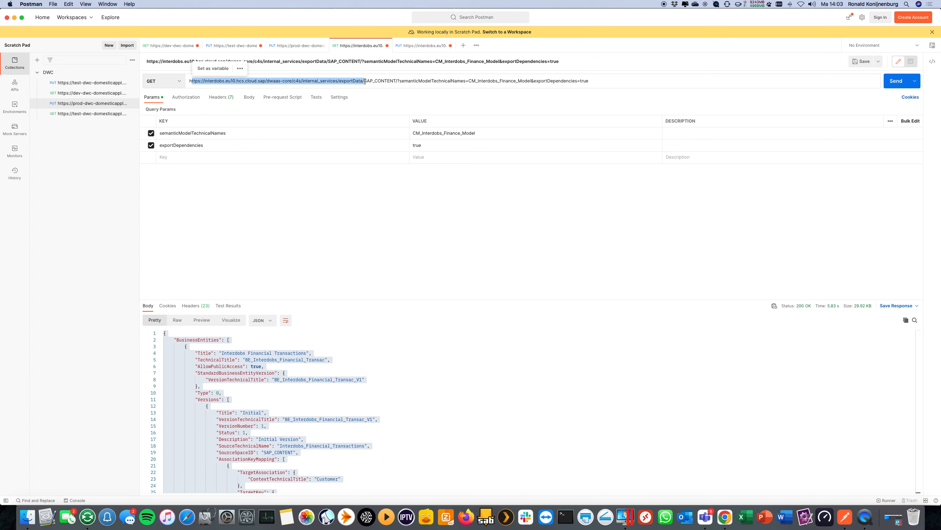
left_click(364, 81)
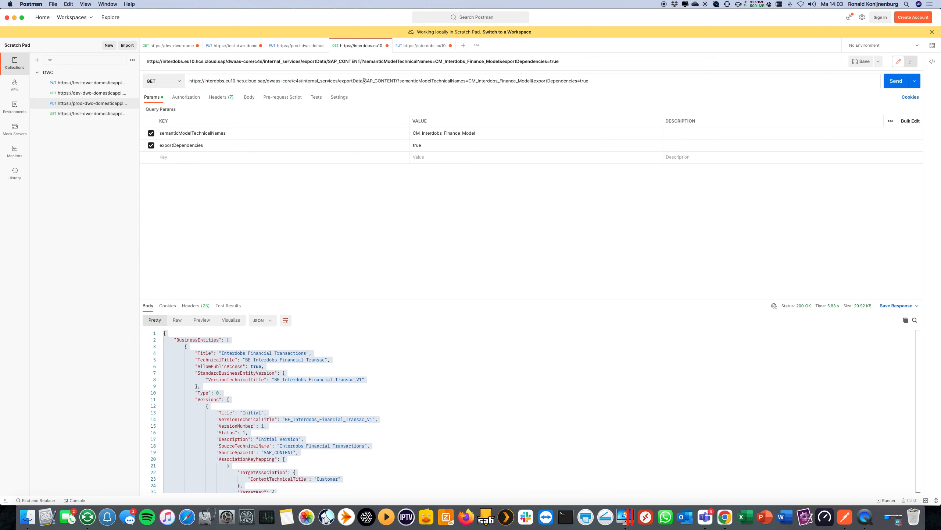
left_click_drag(364, 81, 393, 80)
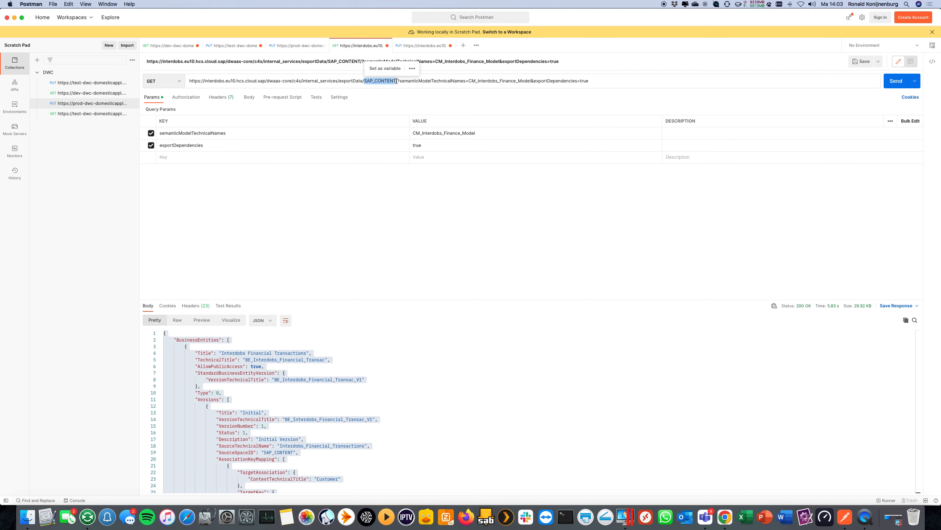
left_click(398, 81)
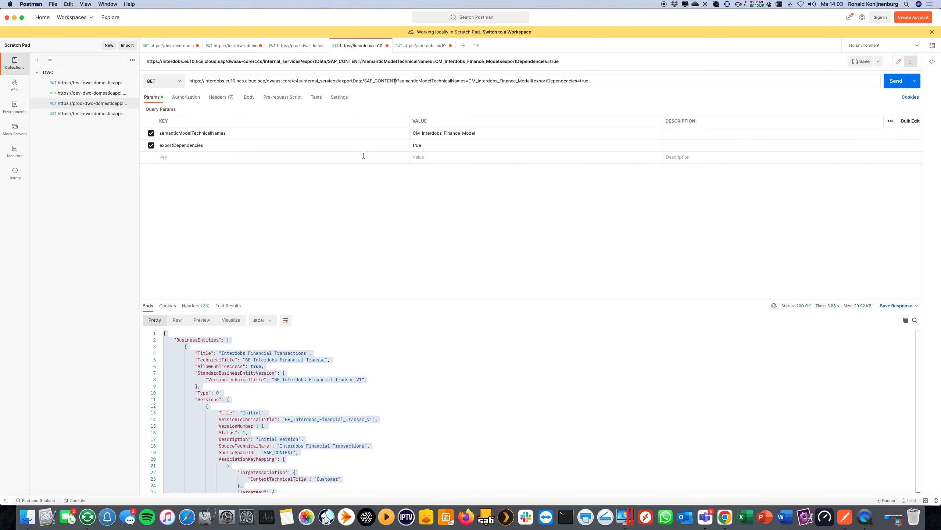
Add and remove a trailing comma in the semanticModelTechnicalNames value, and inspect the request's Cookie header.
left_click(229, 134)
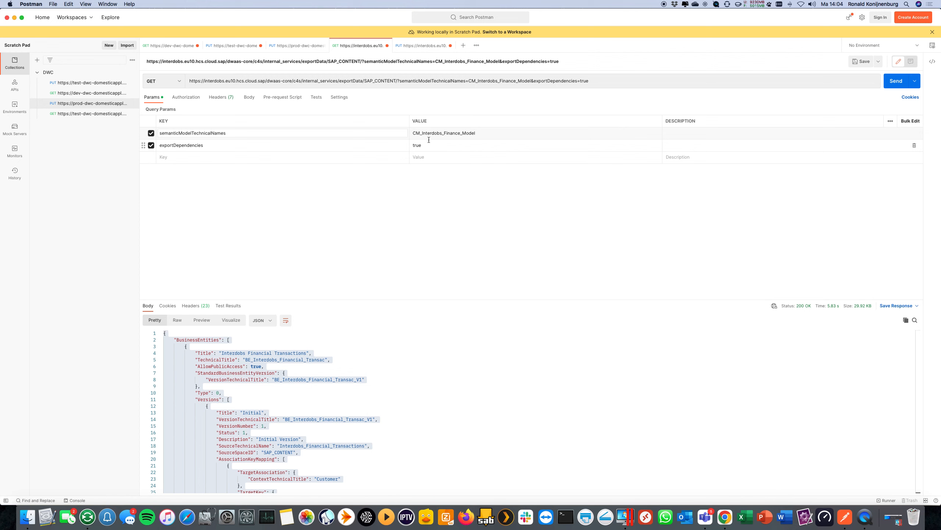
left_click(485, 134)
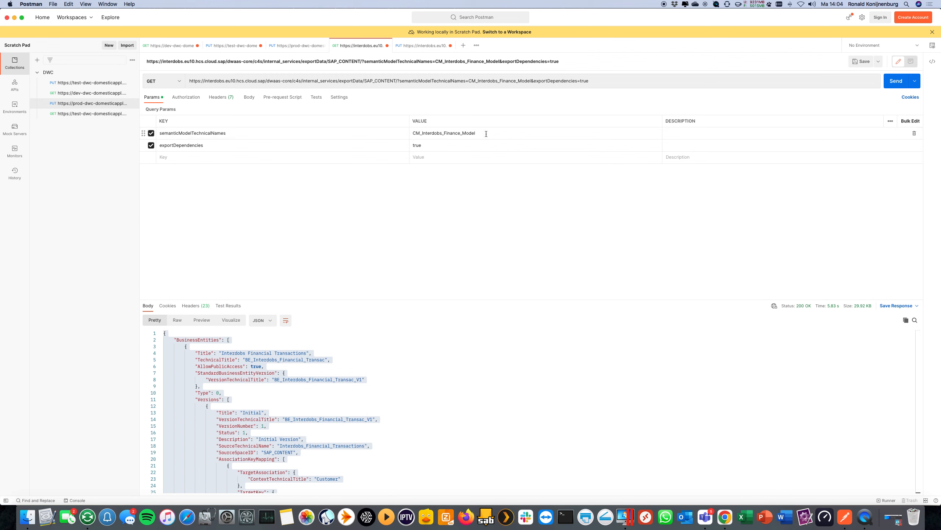
type(",")
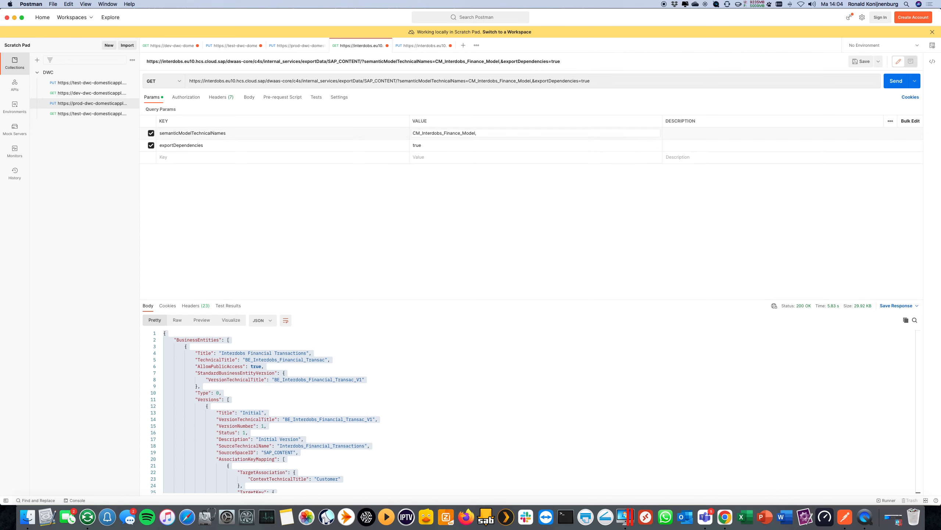
key("BackSpace")
left_click(223, 98)
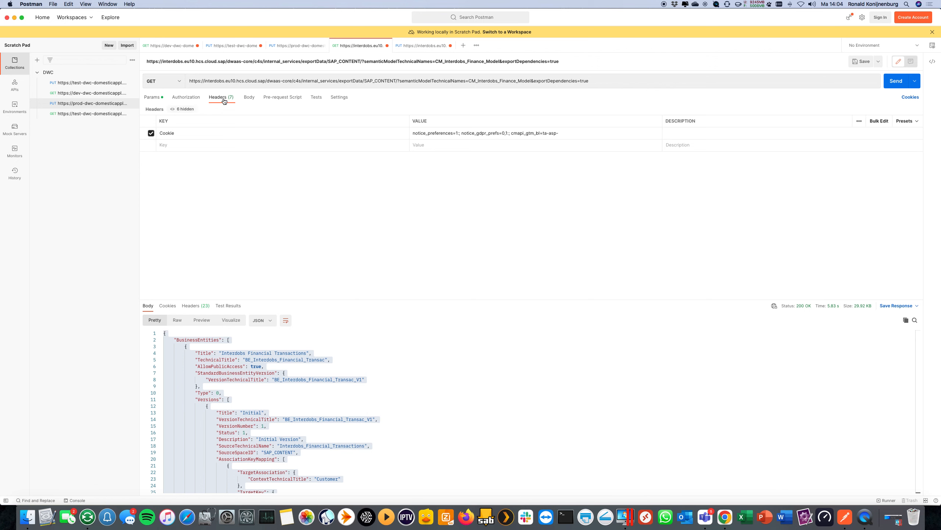
left_click(193, 133)
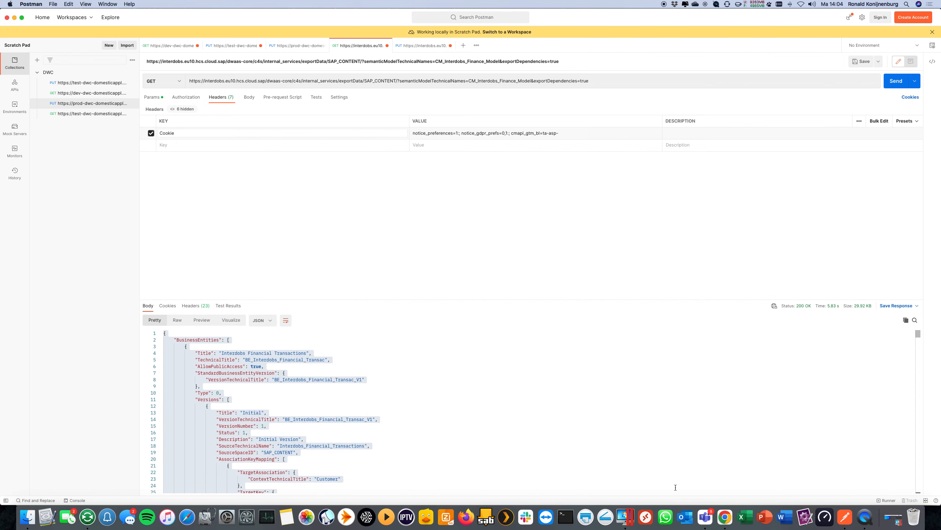
Switch to Chrome, open the developer tools, and reload the perspective preview to record its network requests in an enlarged pane.
left_click(723, 515)
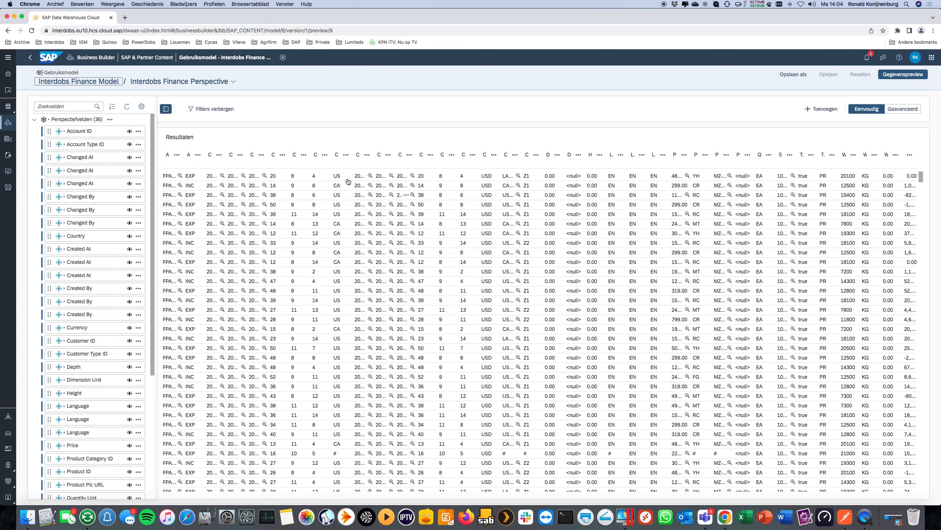
left_click(932, 32)
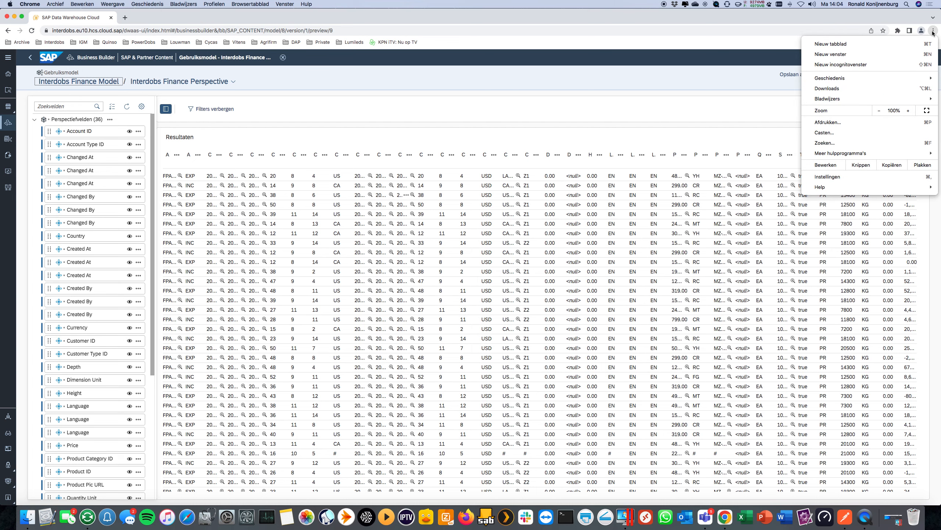
mouse_move(850, 153)
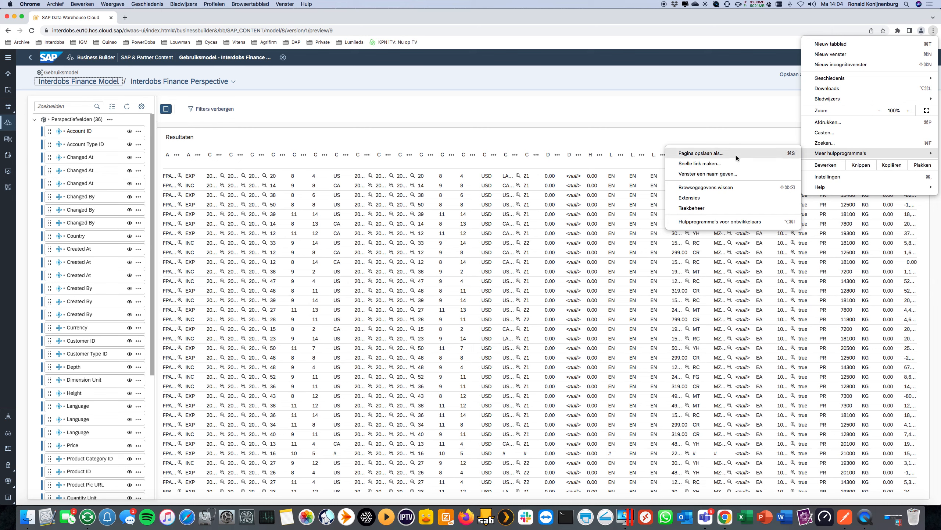
left_click(699, 222)
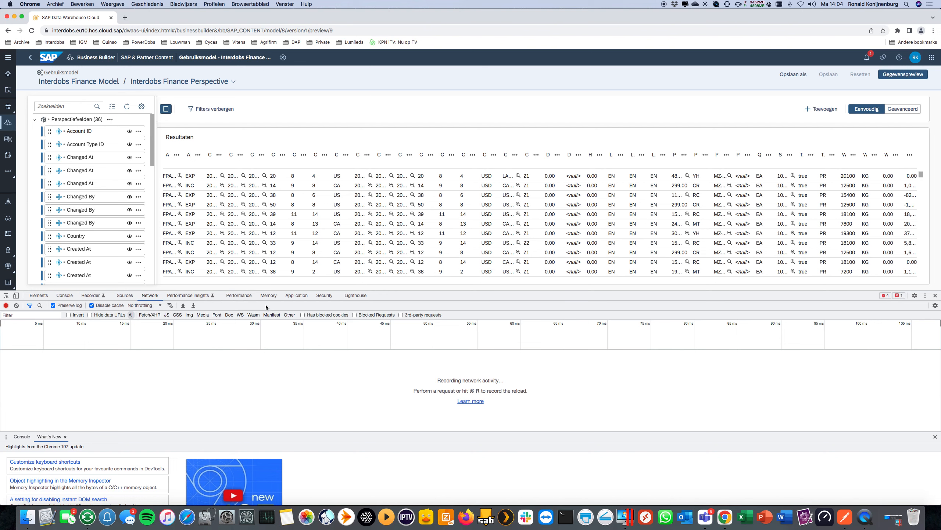
key("super+r")
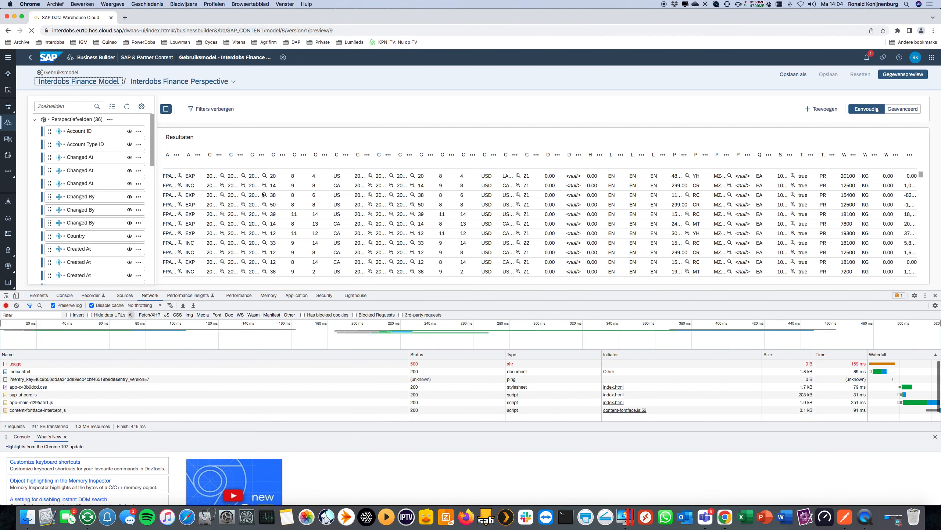
left_click_drag(251, 290, 283, 148)
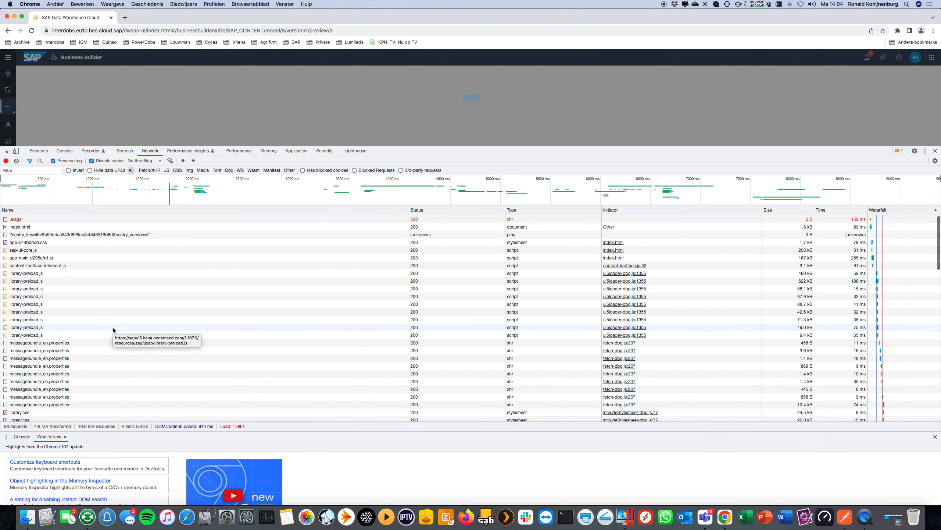
Look through the recorded network requests and inspect the headers of a help.sap.com context request.
scroll(110, 326, "down", 15)
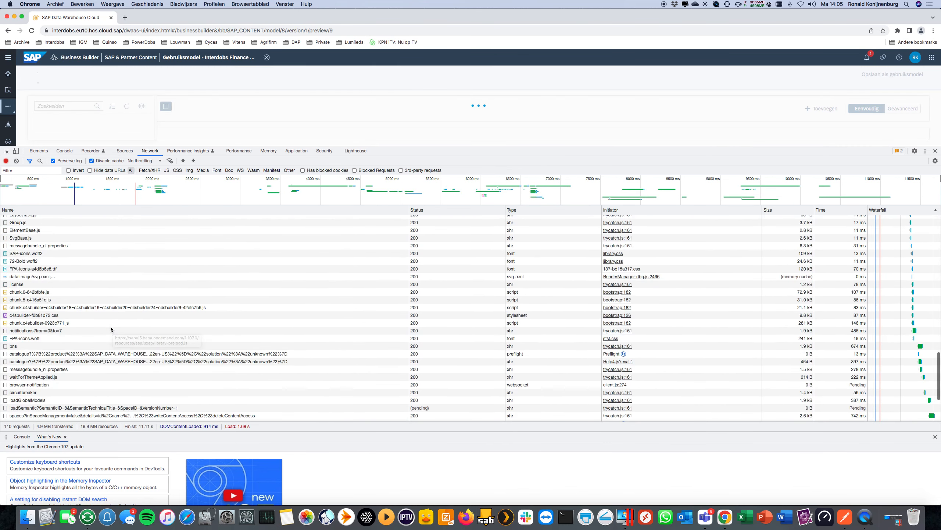
scroll(110, 326, "down", 5)
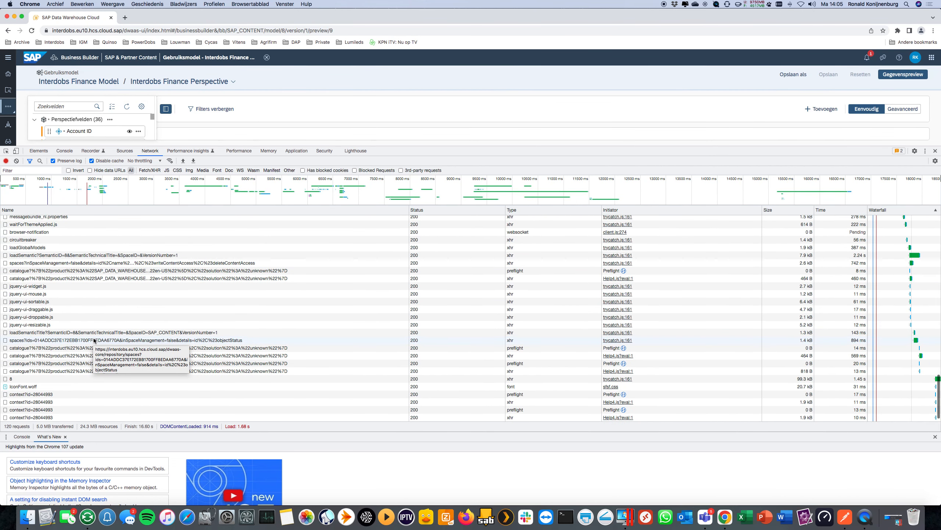
scroll(101, 338, "up", 3)
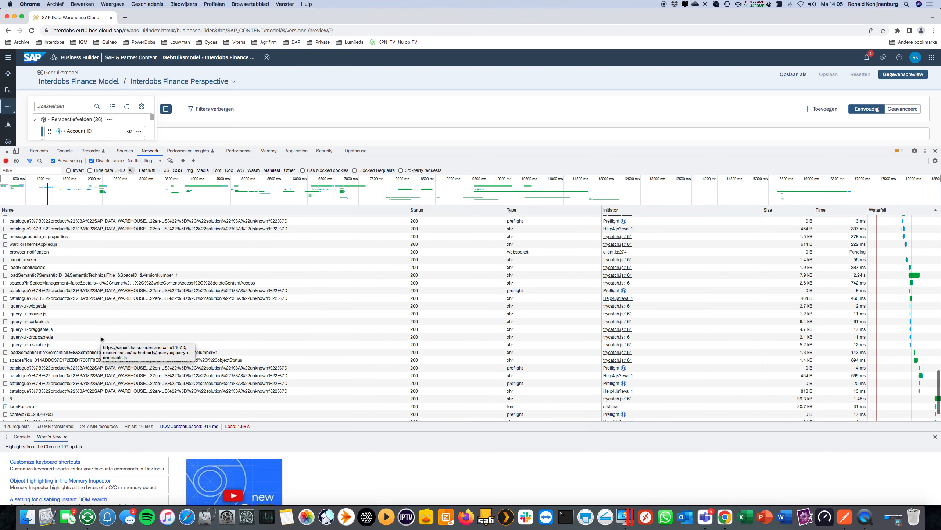
scroll(101, 338, "up", 5)
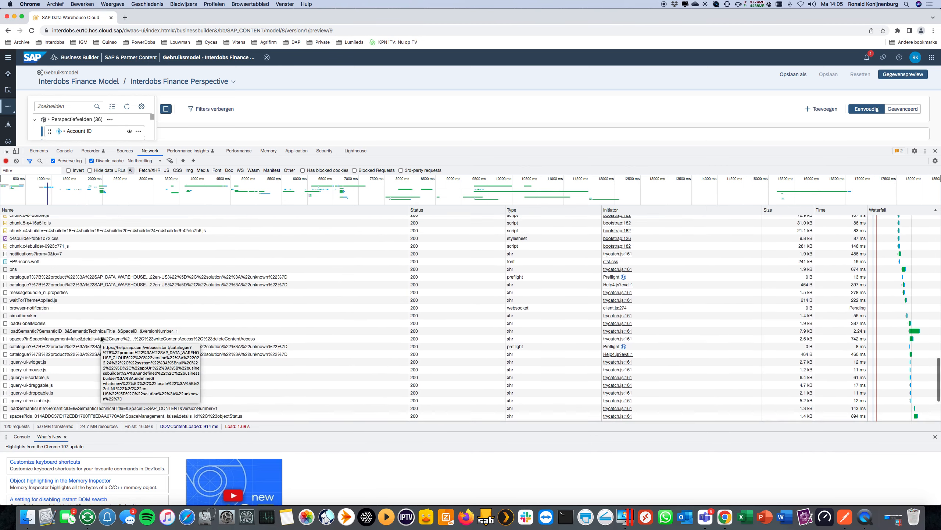
scroll(102, 338, "down", 8)
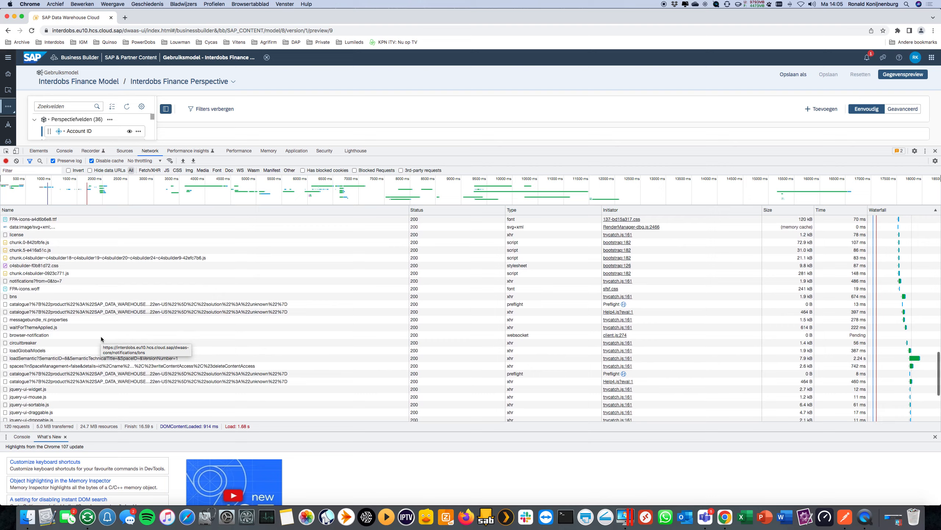
scroll(126, 334, "up", 4)
scroll(126, 336, "up", 2)
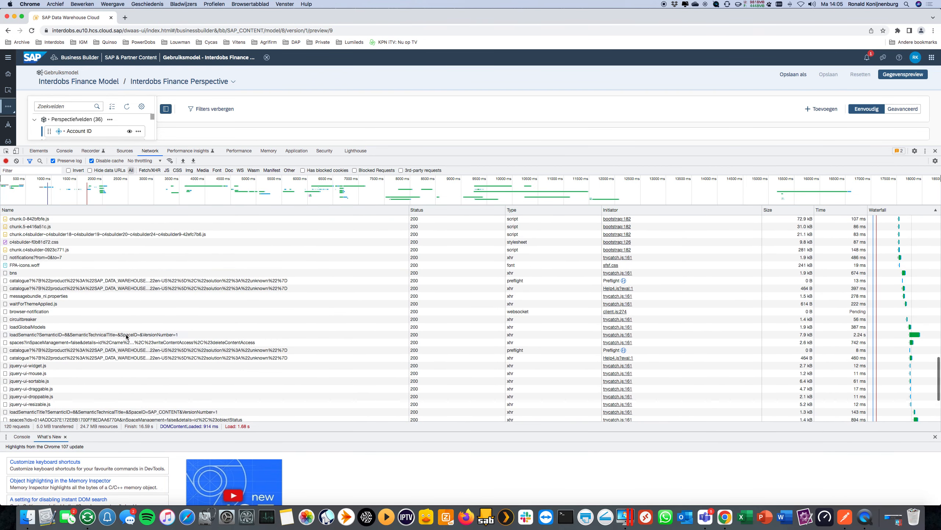
scroll(125, 335, "down", 5)
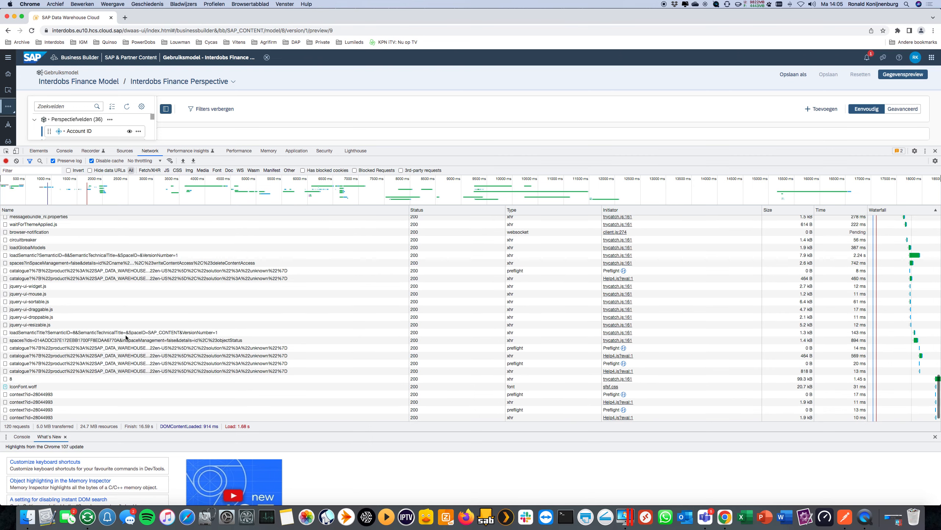
left_click(59, 395)
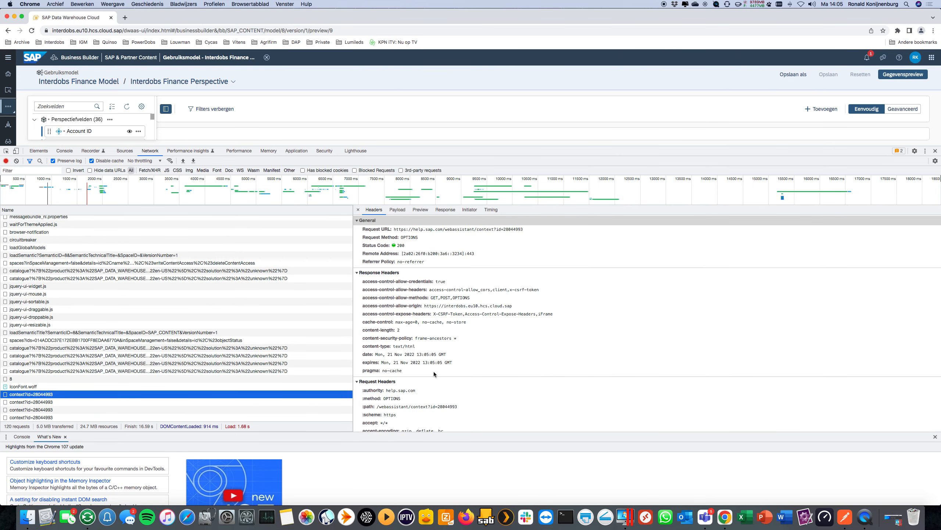
scroll(440, 384, "down", 3)
scroll(416, 344, "up", 3)
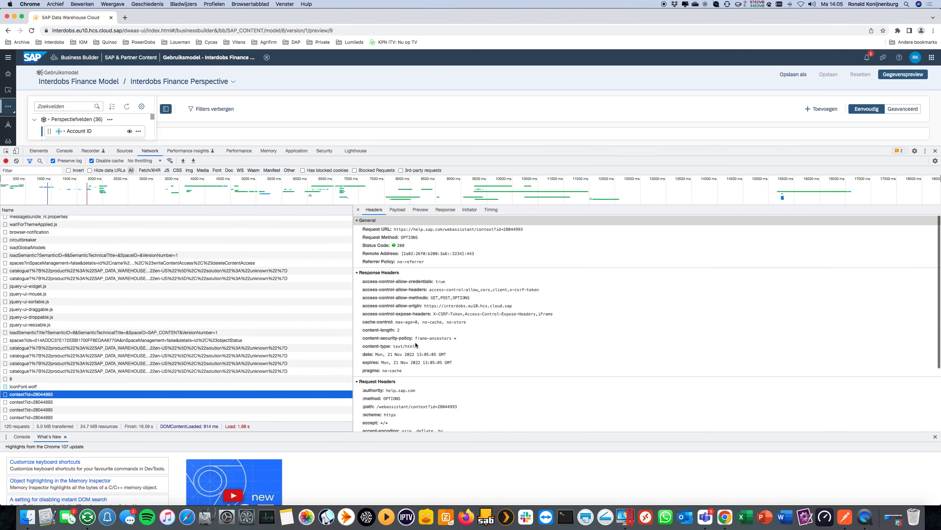
Copy the Cookie value from the request headers of the loadSemanticTitle request for SAP_CONTENT.
left_click(85, 332)
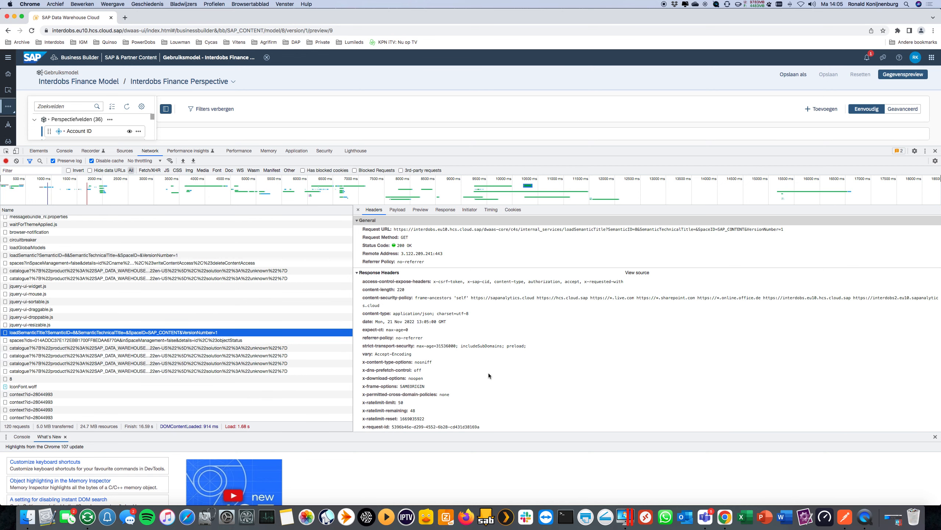
scroll(488, 372, "down", 6)
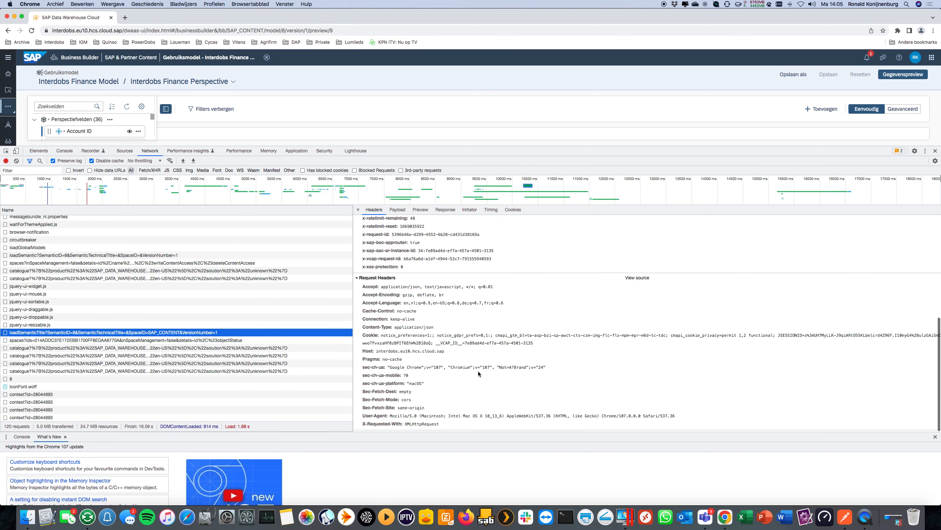
right_click(393, 342)
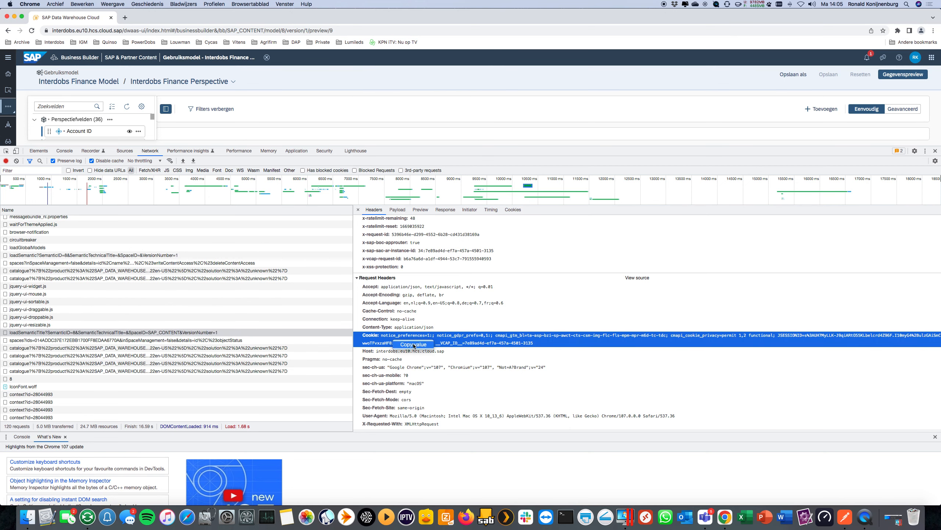
Switch to Postman and inspect the full Cookie header value of the exportData GET request.
left_click(848, 523)
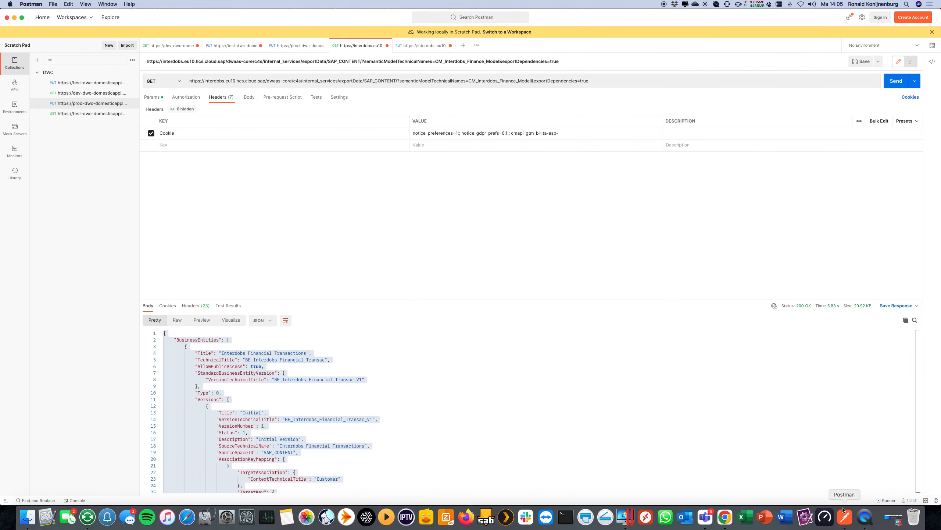
left_click(445, 132)
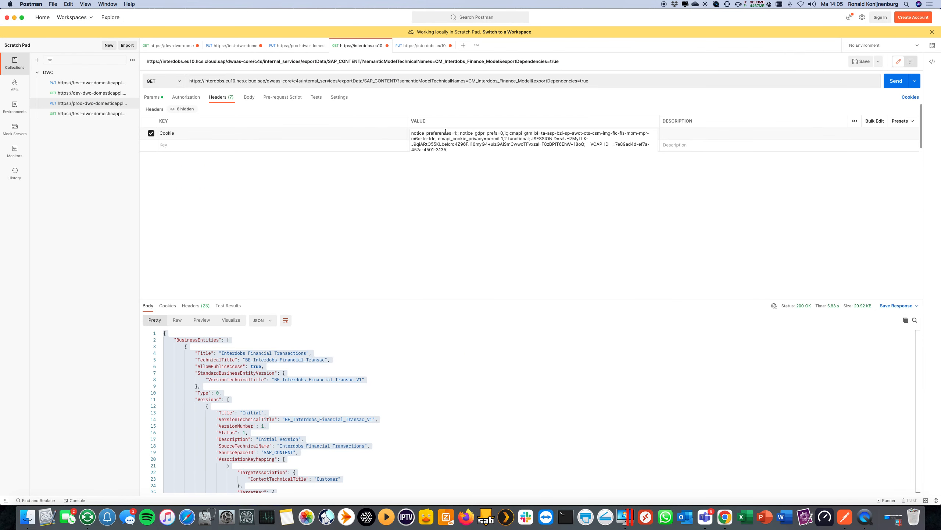
left_click(463, 220)
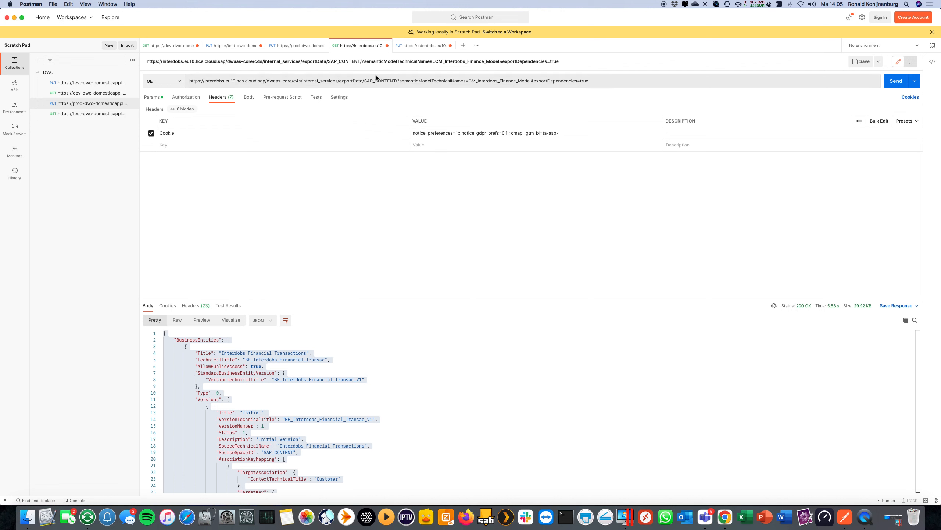
Send the GET export request for CM_Interdobs_Finance_Model with exportDependencies set to true, and look through the JSON response.
left_click(152, 97)
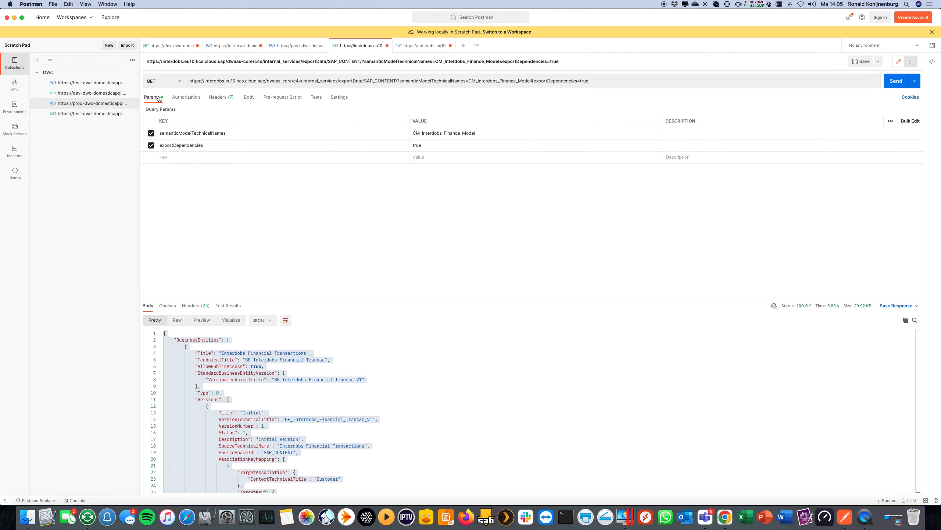
left_click(888, 86)
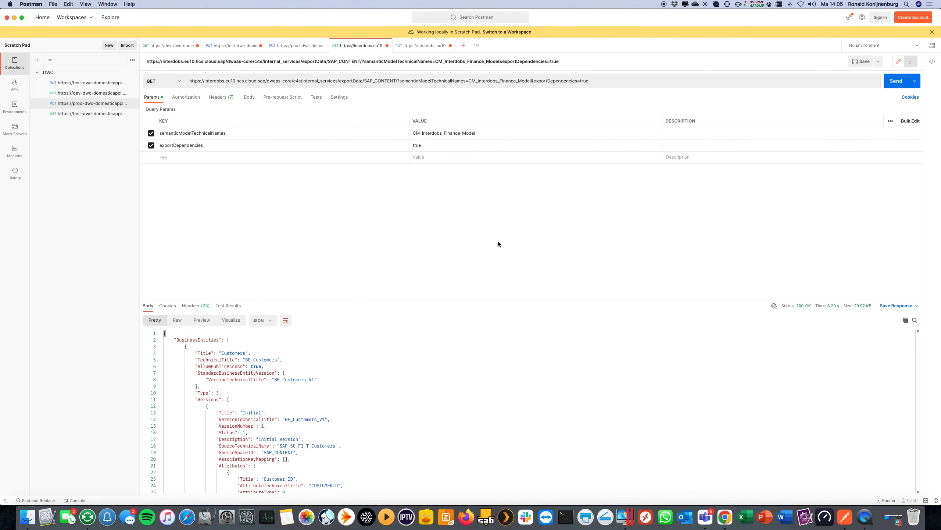
scroll(333, 409, "down", 10)
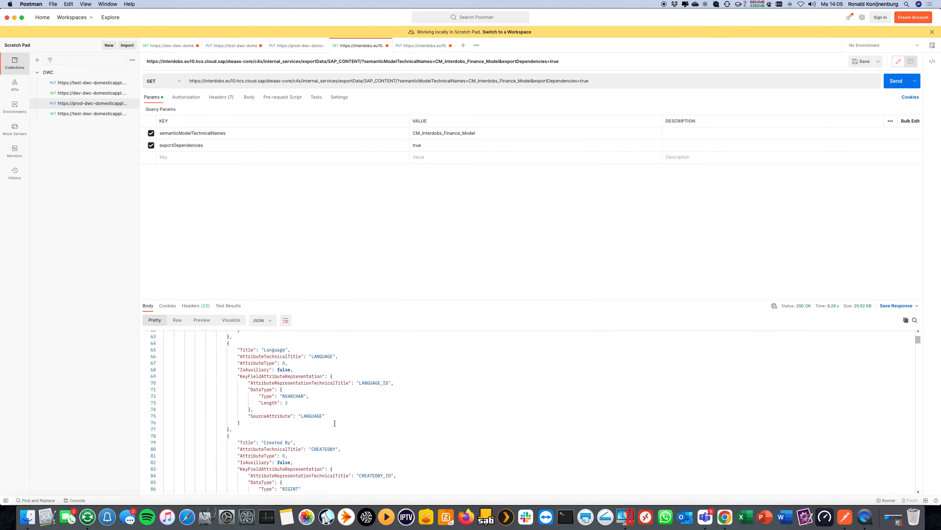
scroll(333, 408, "up", 10)
scroll(333, 408, "down", 15)
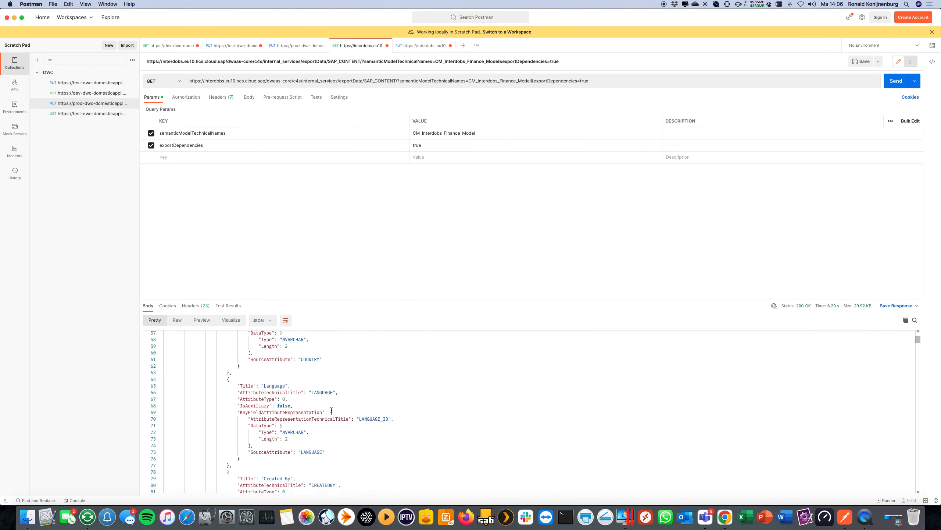
scroll(332, 410, "down", 1)
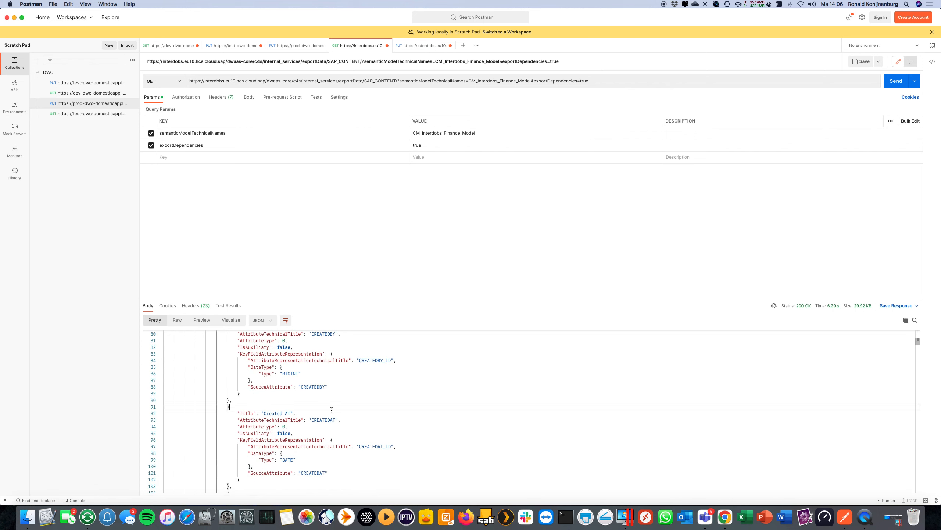
Copy the entire export response and replace the body of the importData PUT request with it.
key("super+a")
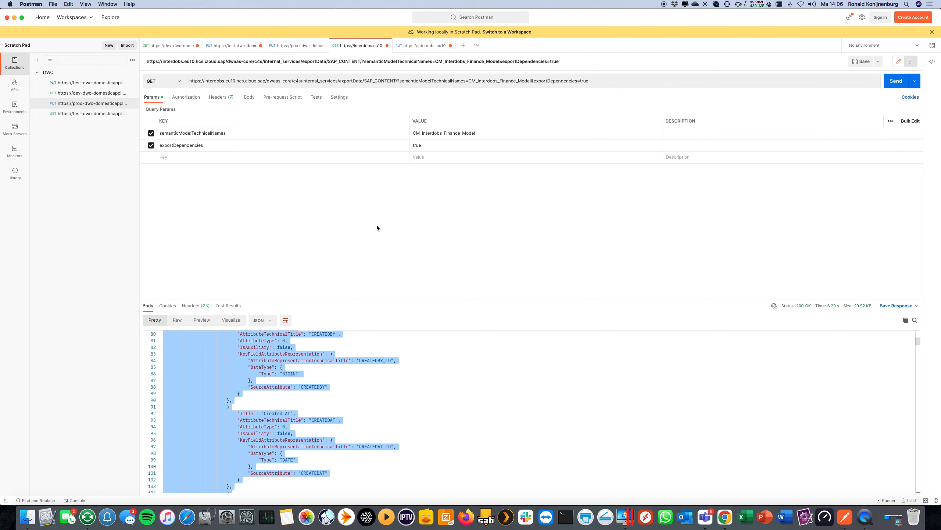
left_click(418, 46)
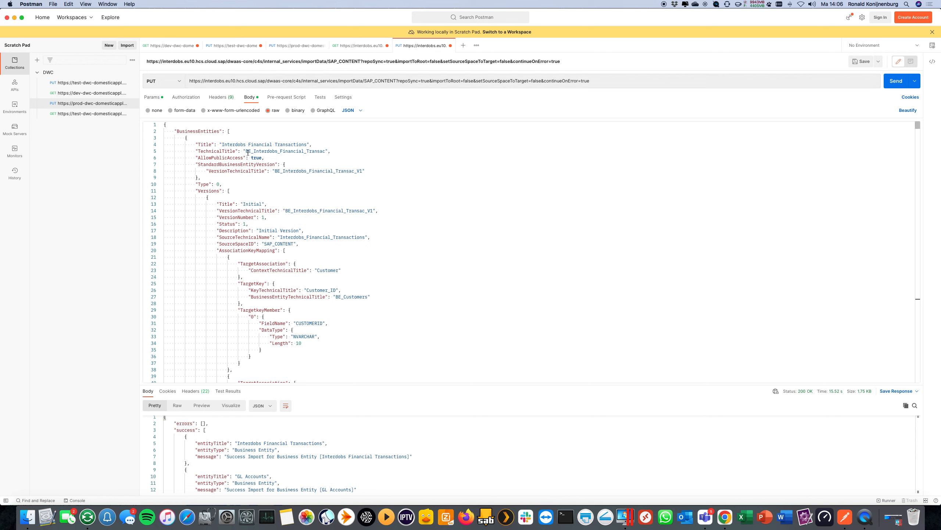
double_click(248, 152)
key("super+a")
key("BackSpace")
key("super+v")
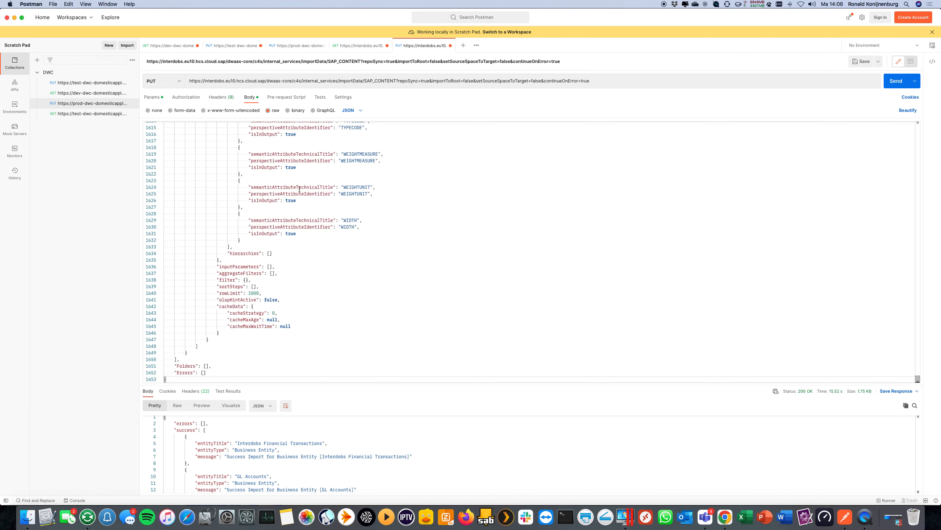
Review the pasted JSON body, query parameters and Cookie header of the importData PUT request.
scroll(299, 185, "up", 10)
scroll(299, 185, "up", 20)
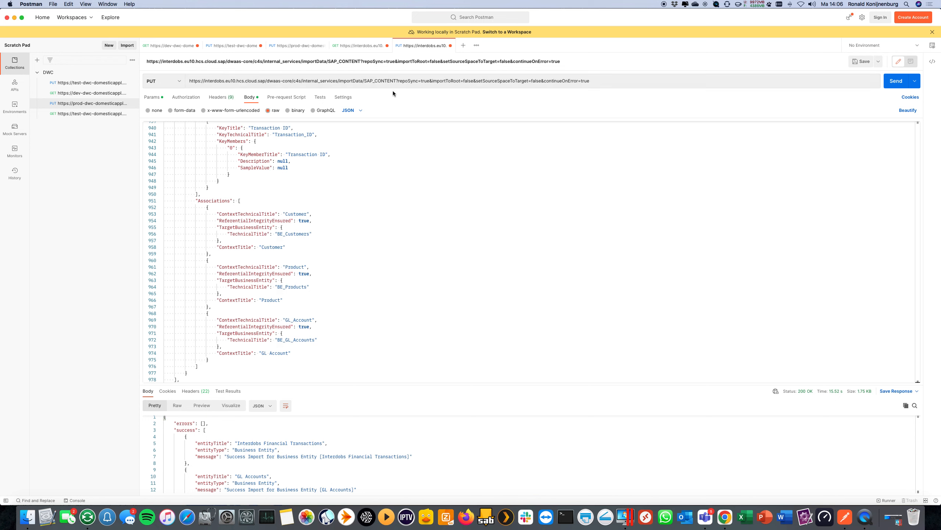
left_click(152, 97)
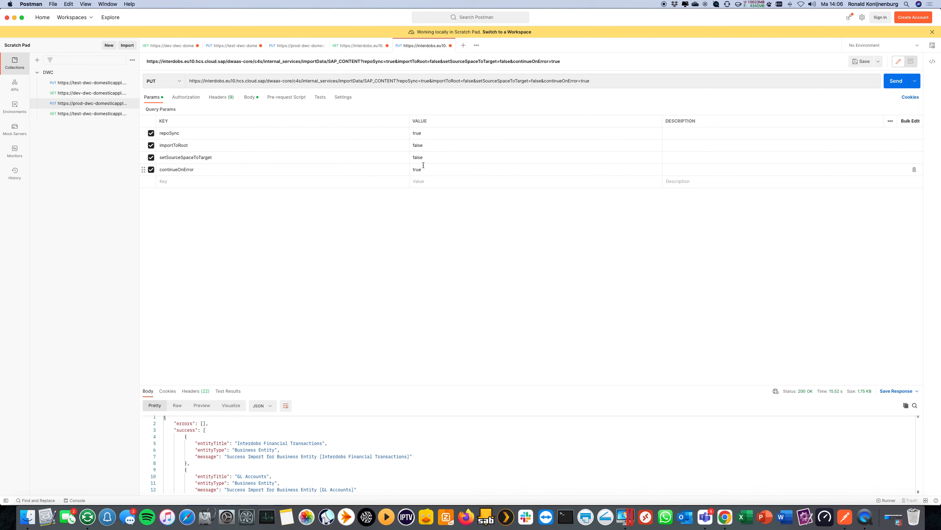
left_click(221, 97)
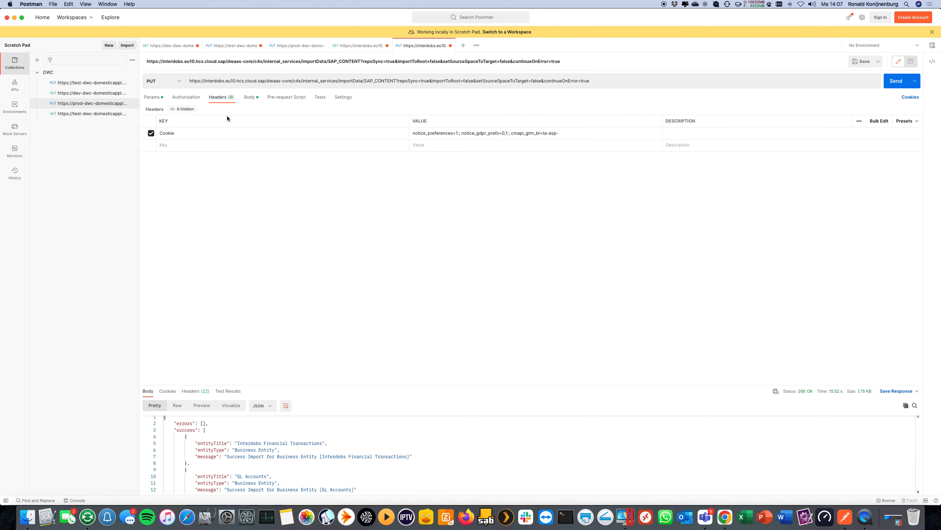
left_click(151, 97)
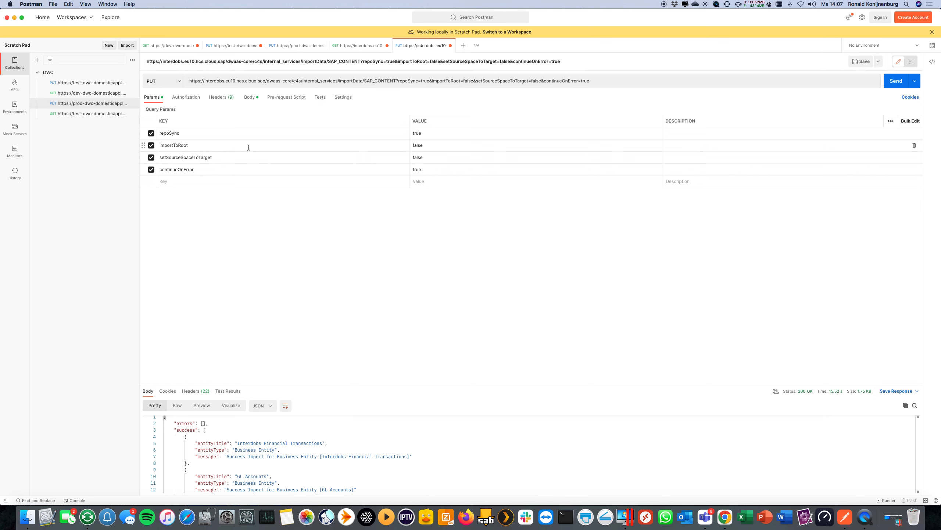
Send the importData PUT request to SAP_CONTENT and enlarge the response pane to read the full import result.
left_click(895, 81)
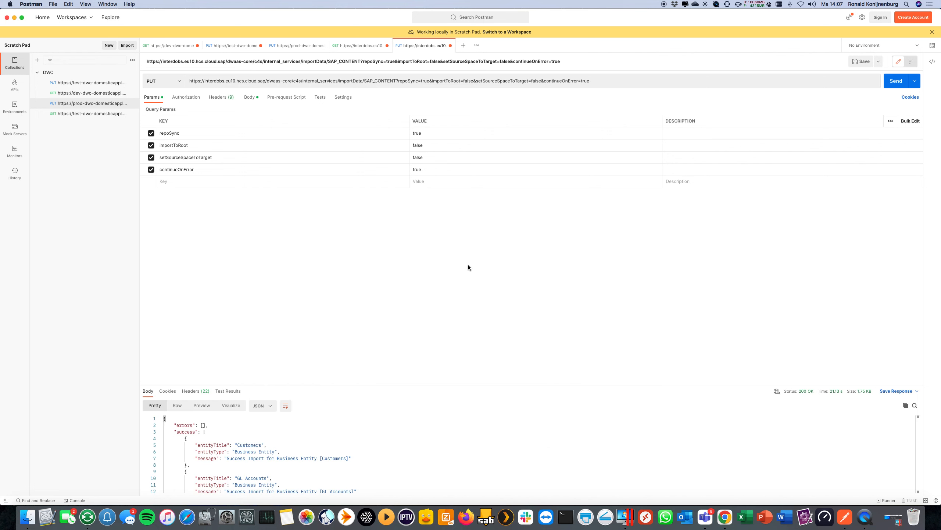
scroll(313, 433, "down", 10)
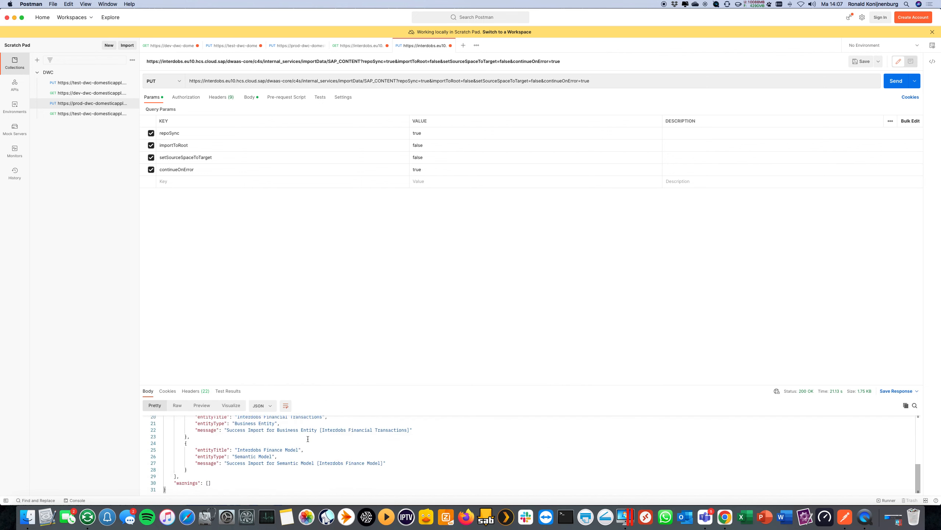
left_click_drag(332, 385, 330, 201)
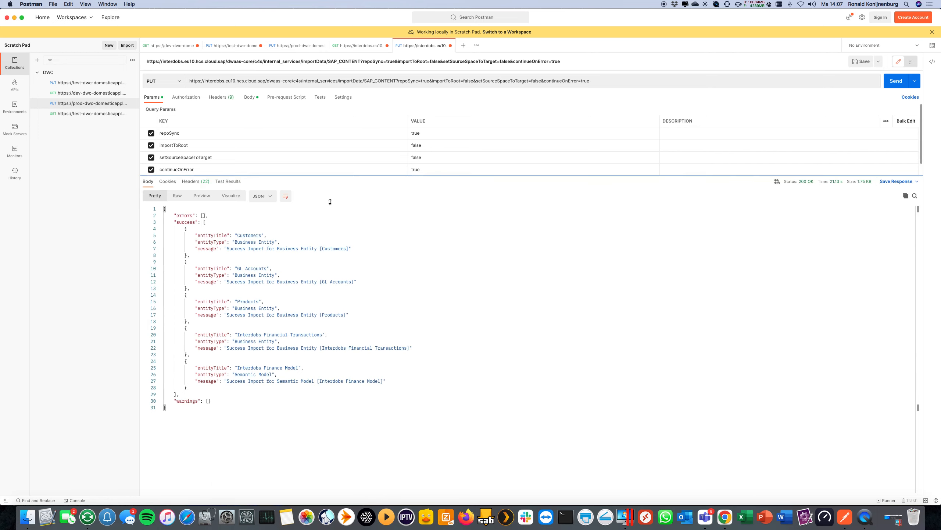
Switch to Chrome, close the Interdobs Finance Model preview and close the developer tools.
left_click(725, 517)
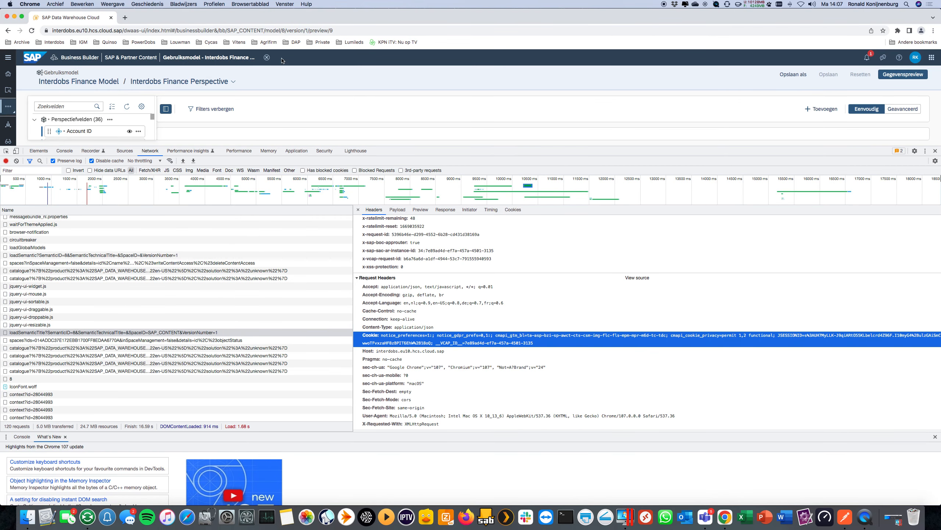
left_click(268, 58)
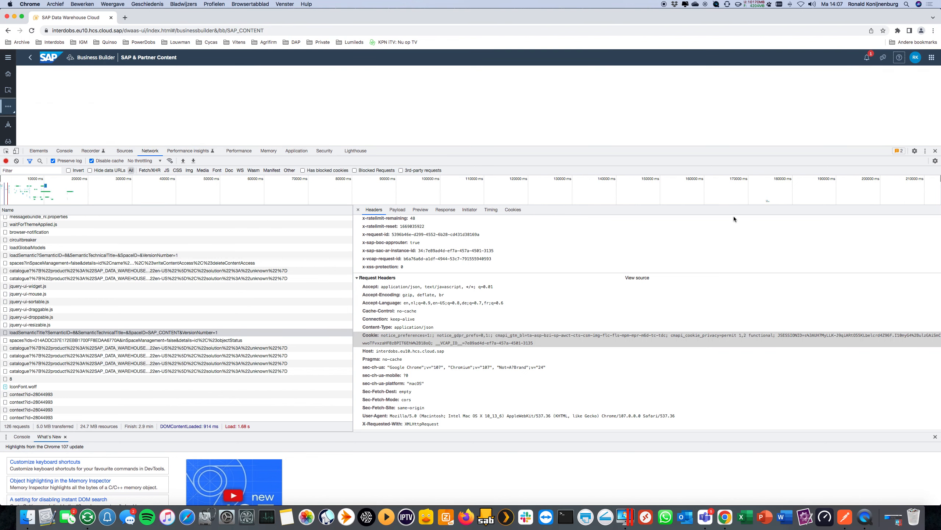
left_click(936, 151)
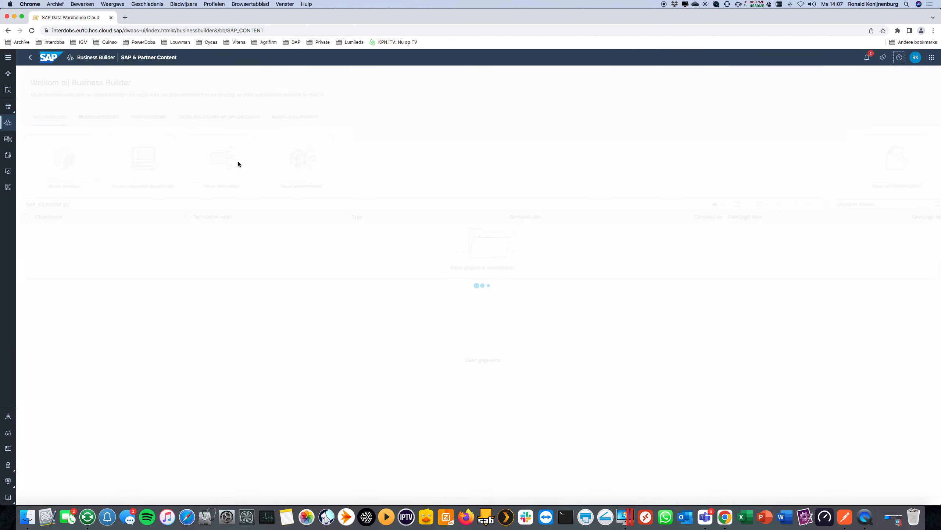